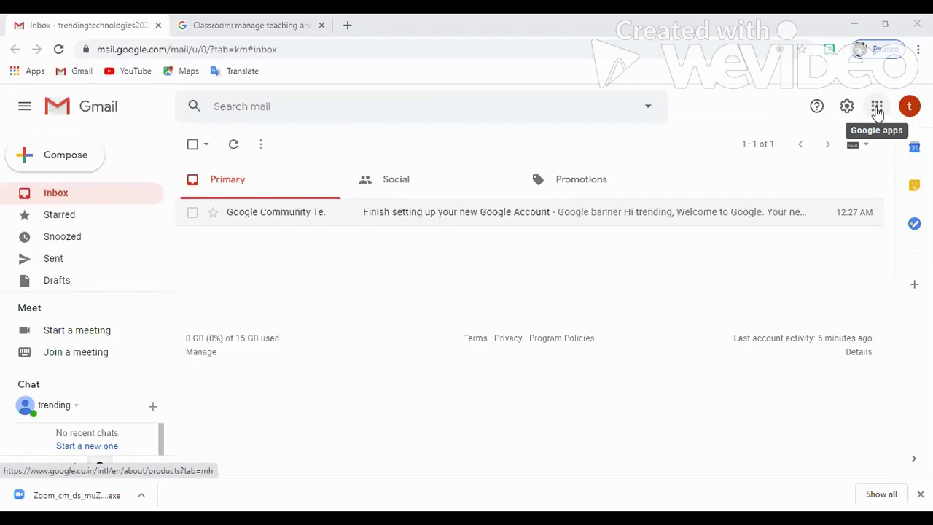
Launch Google Classroom in a new tab from the Gmail Google apps grid
left_click(877, 107)
scroll(841, 208, "down", 1)
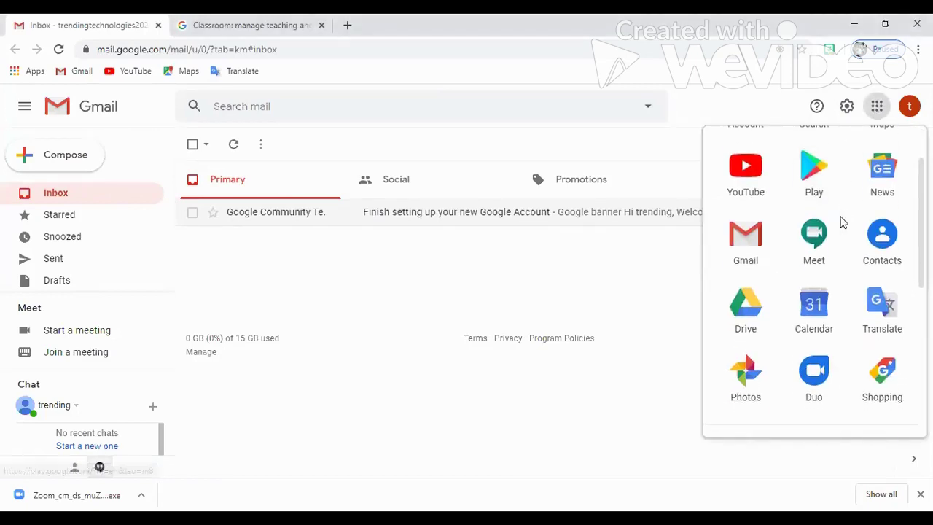
scroll(838, 211, "down", 4)
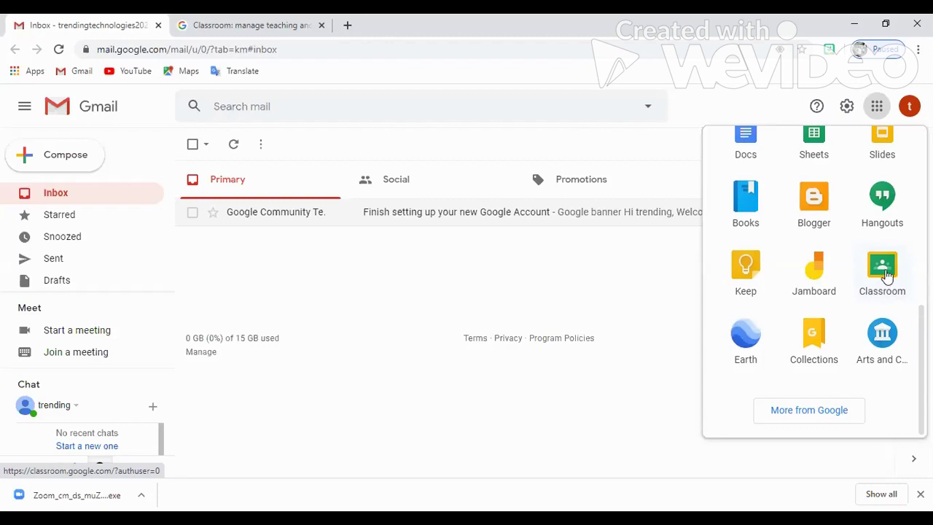
left_click(886, 271)
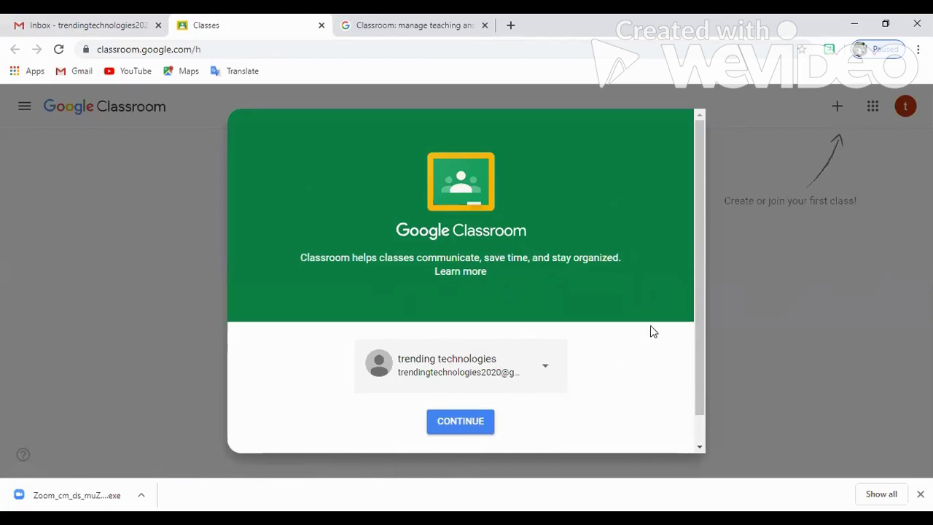
Continue past the Classroom welcome dialog with the signed-in account
scroll(698, 408, "down", 2)
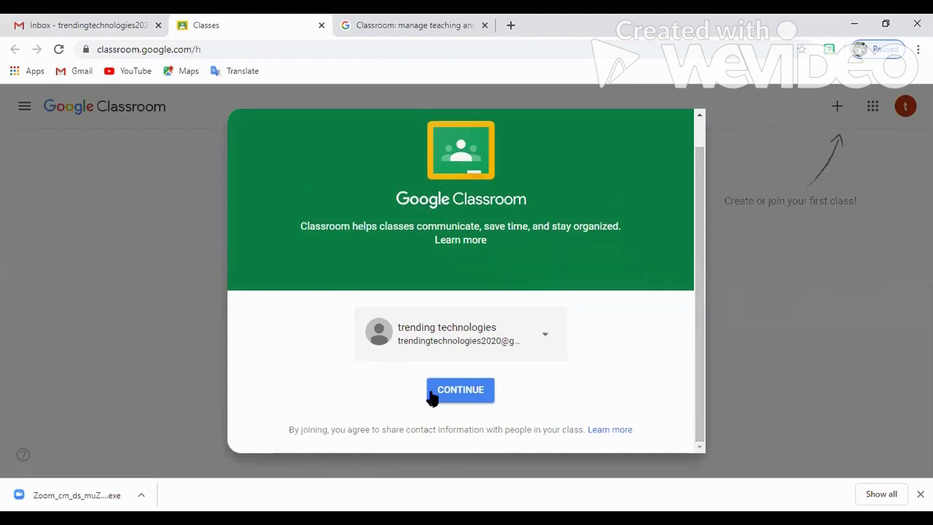
left_click(461, 391)
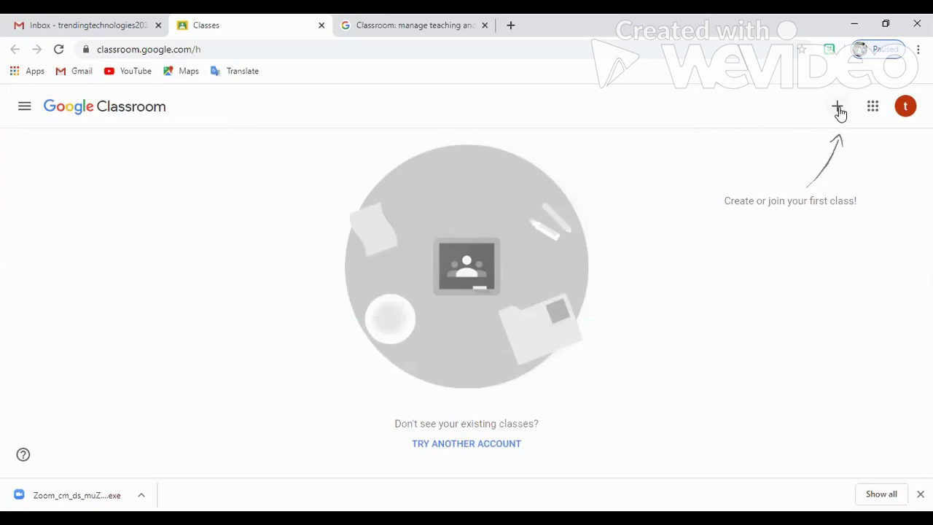
Choose Create class from the + menu and accept the 'I've read and understand' school-use notice
left_click(838, 108)
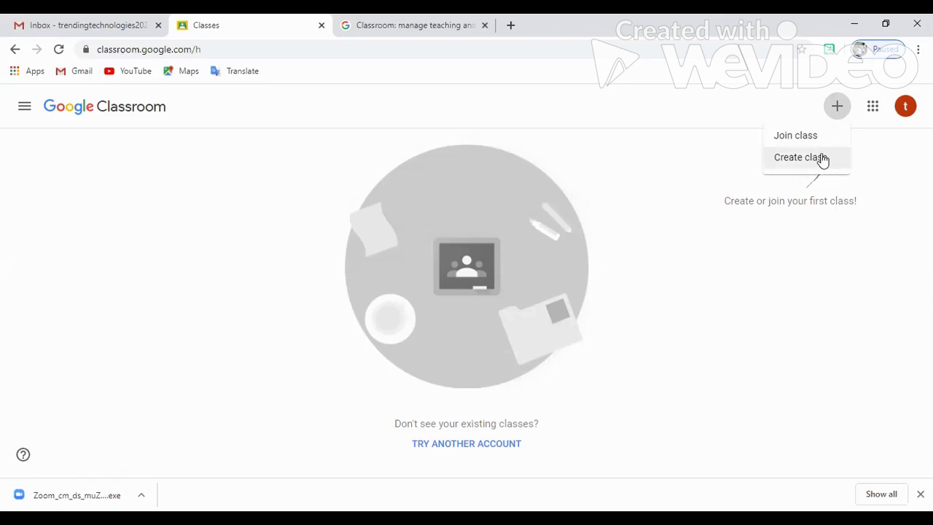
left_click(822, 159)
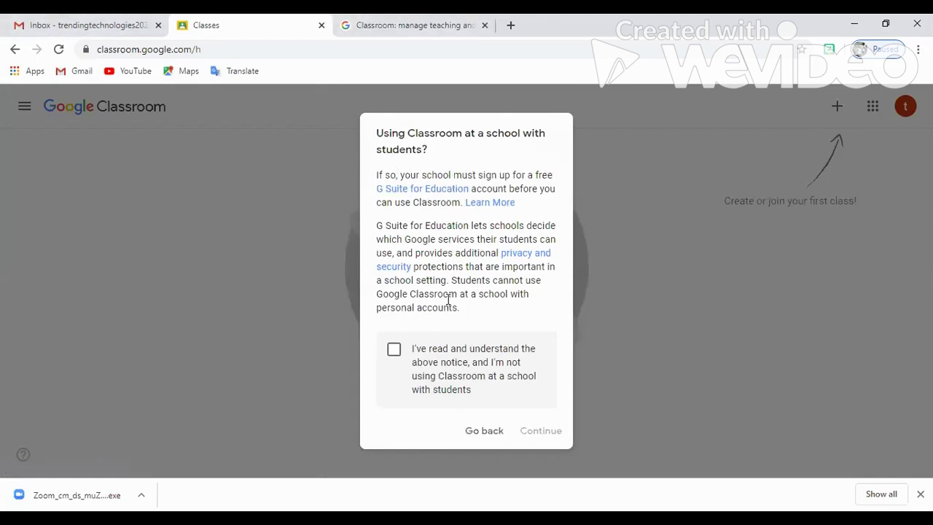
left_click(393, 351)
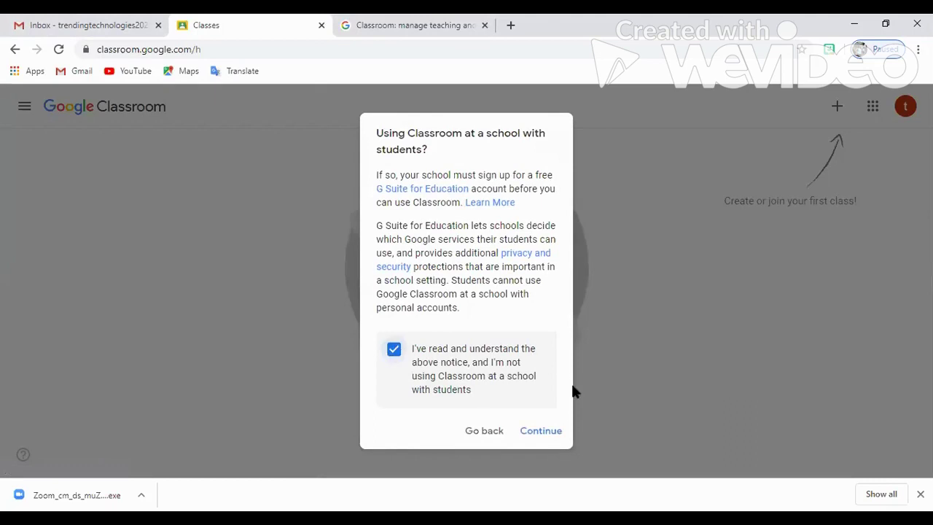
left_click(547, 432)
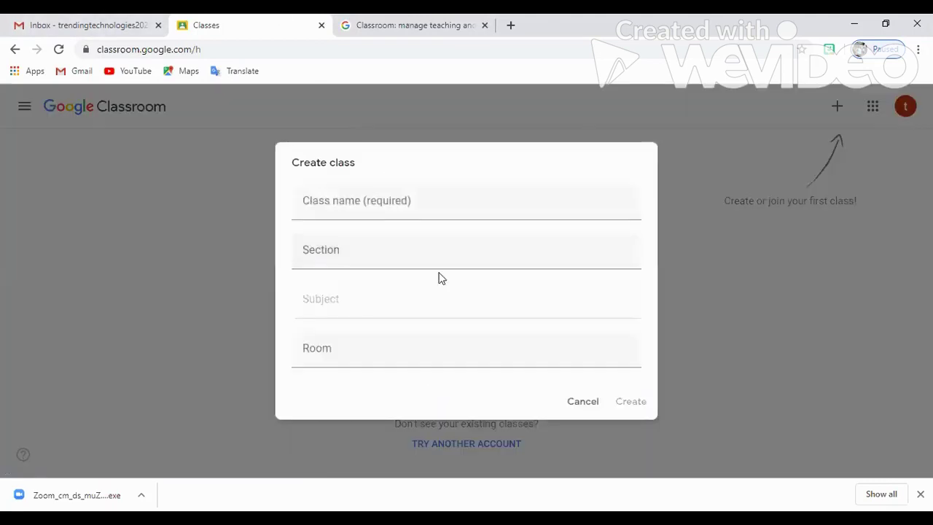
left_click(454, 216)
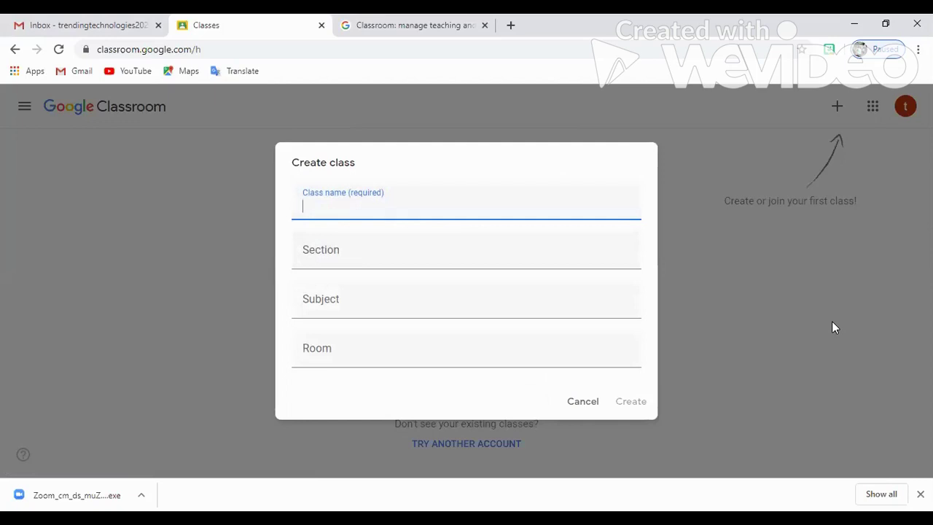
Create the class named CLASS 6 SOCIAL SCIENCE with section A and subject Social Science
type("CLASS")
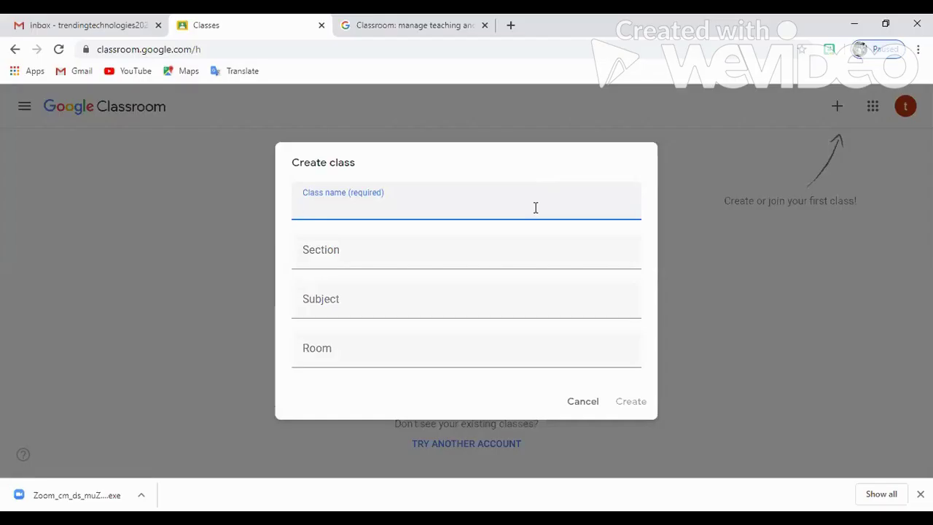
type("CLASS 6 SOCIA")
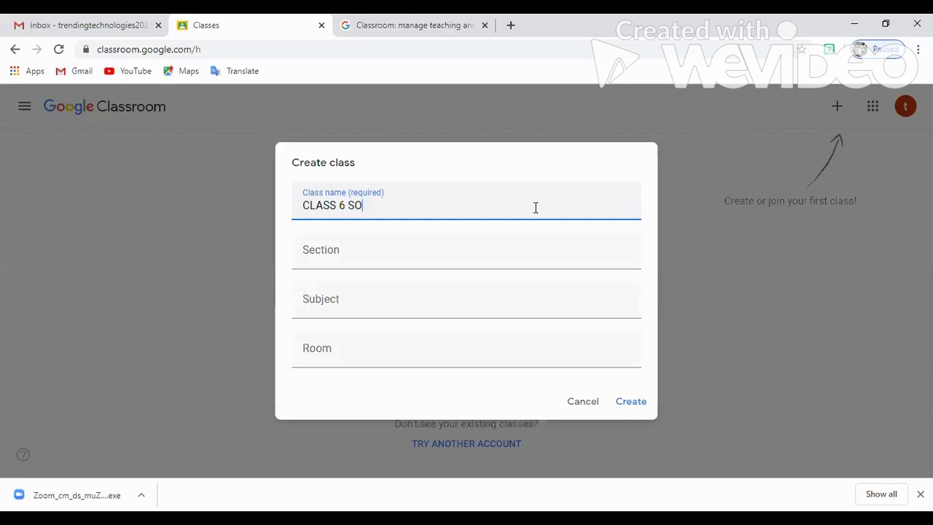
type("L SCIENCE")
left_click(538, 247)
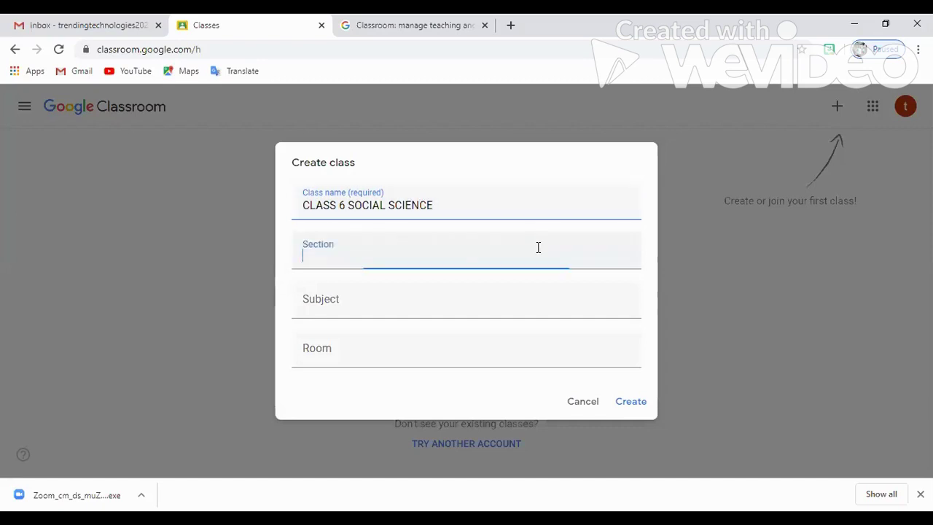
type("A")
left_click(493, 315)
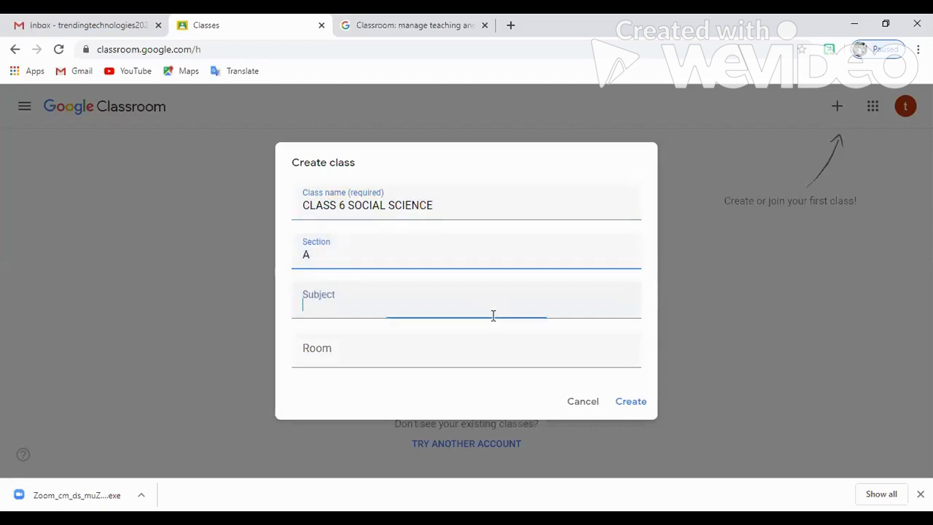
type("S")
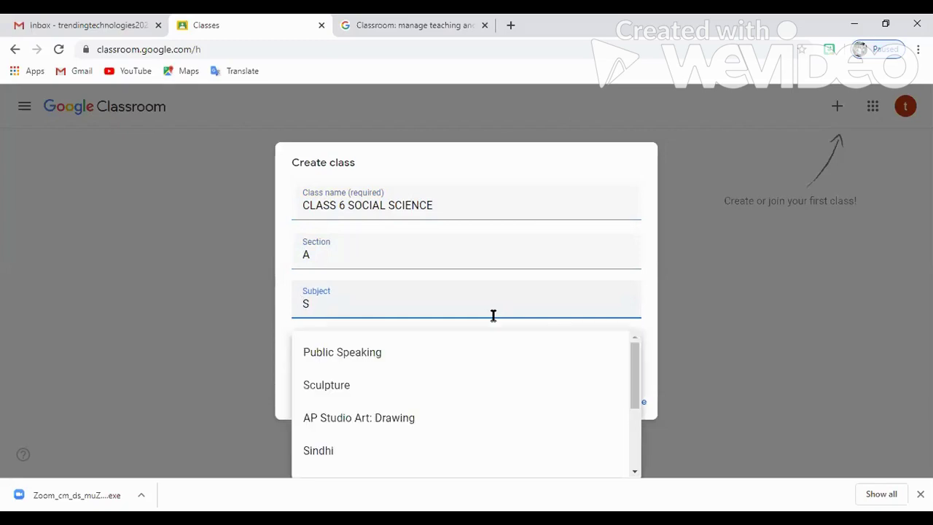
type("OCIAL")
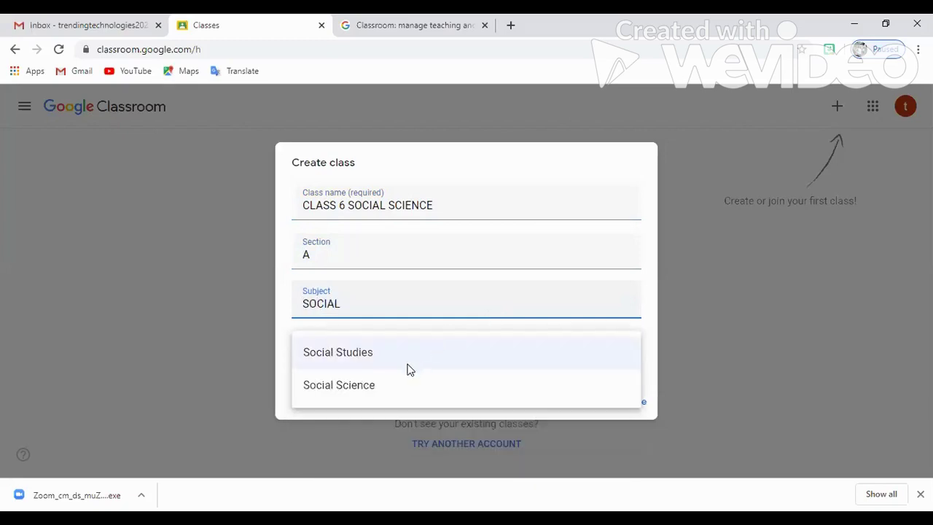
left_click(340, 386)
left_click(350, 359)
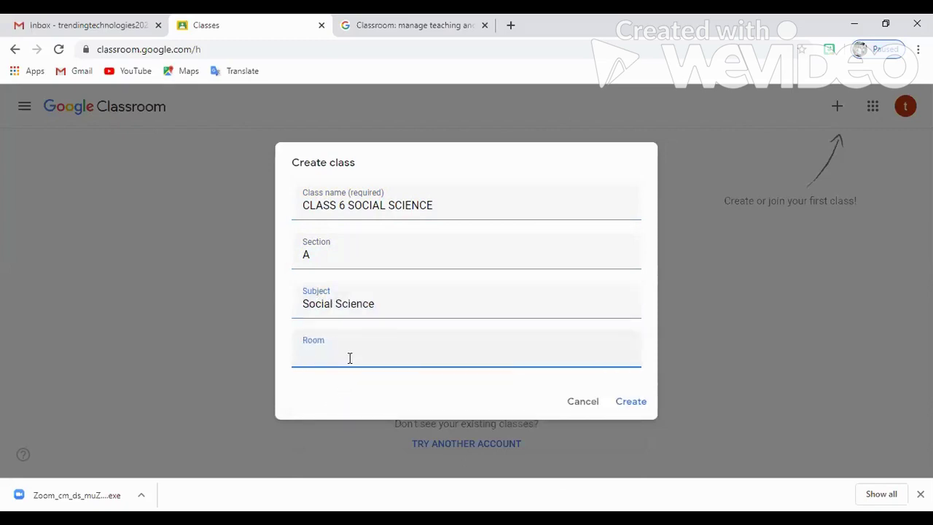
left_click(632, 407)
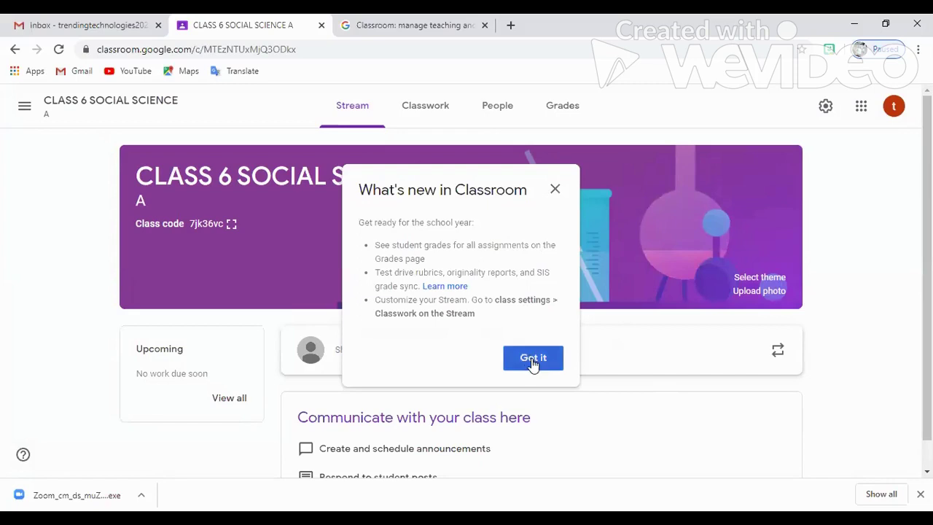
Dismiss the What's new notice, then view the enlarged class code twice, closing it each time
left_click(556, 192)
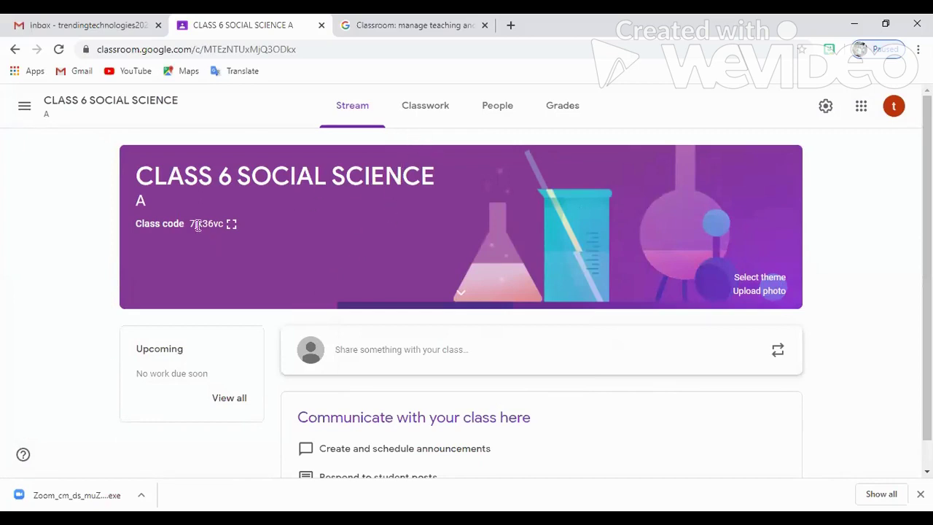
left_click(230, 225)
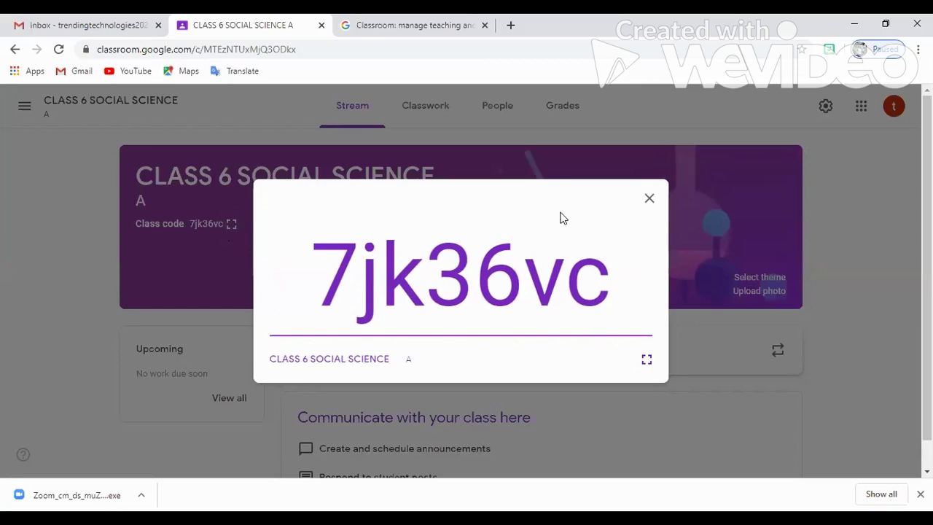
left_click(649, 201)
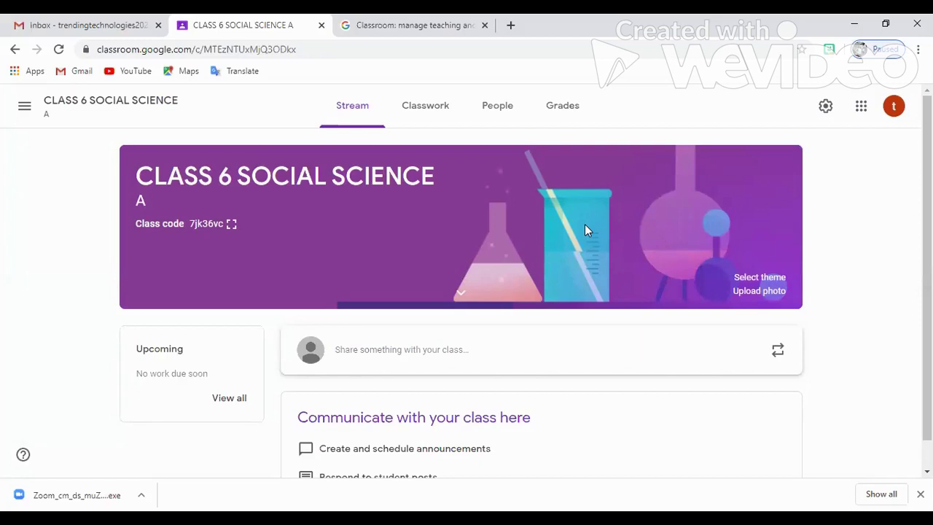
left_click(232, 224)
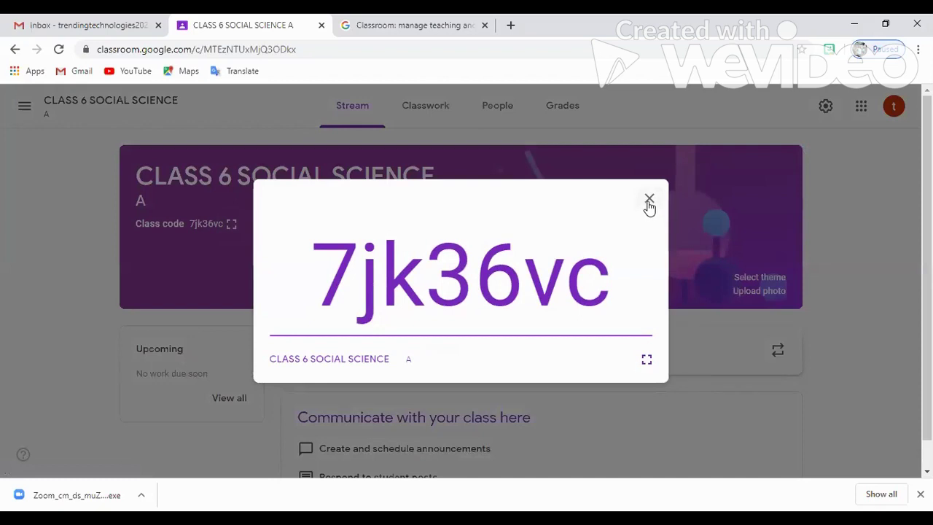
left_click(649, 201)
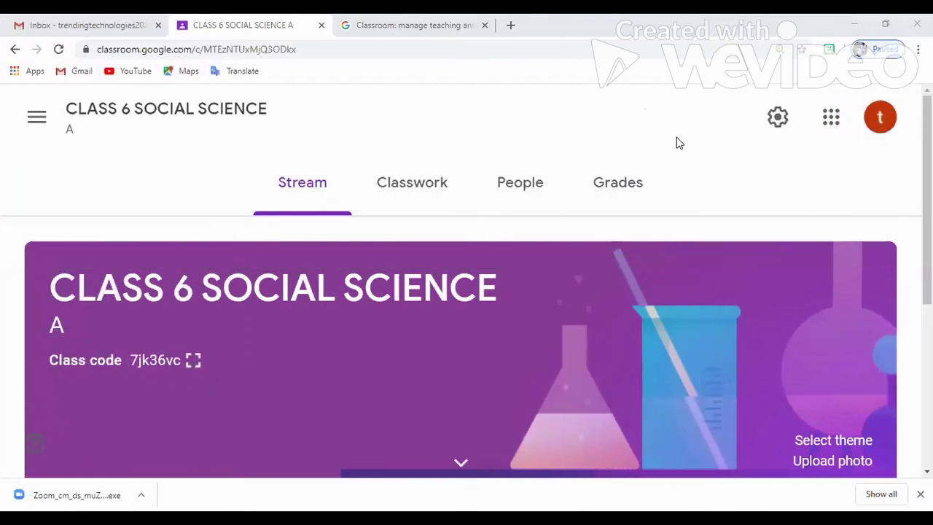
Scroll through the empty Stream page, then switch to the class's Classwork page
scroll(677, 143, "down", 1)
scroll(677, 142, "up", 1)
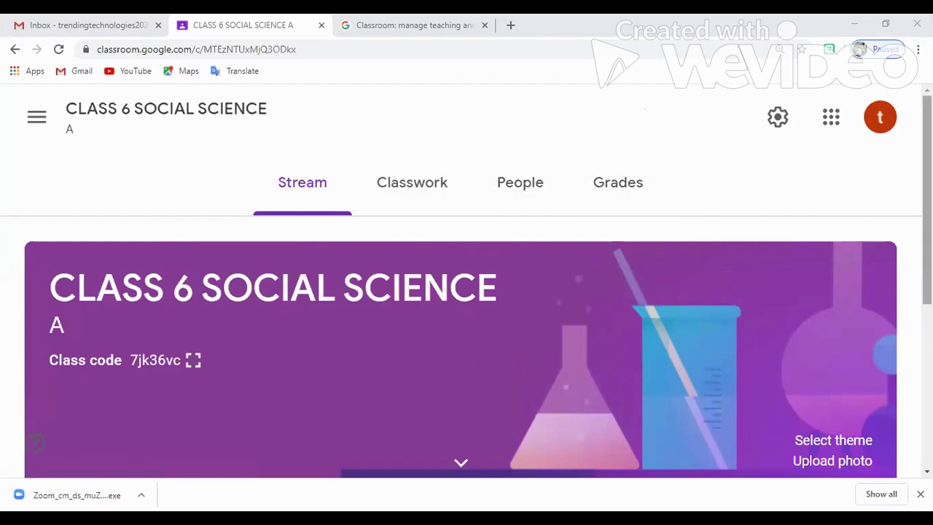
scroll(466, 292, "down", 4)
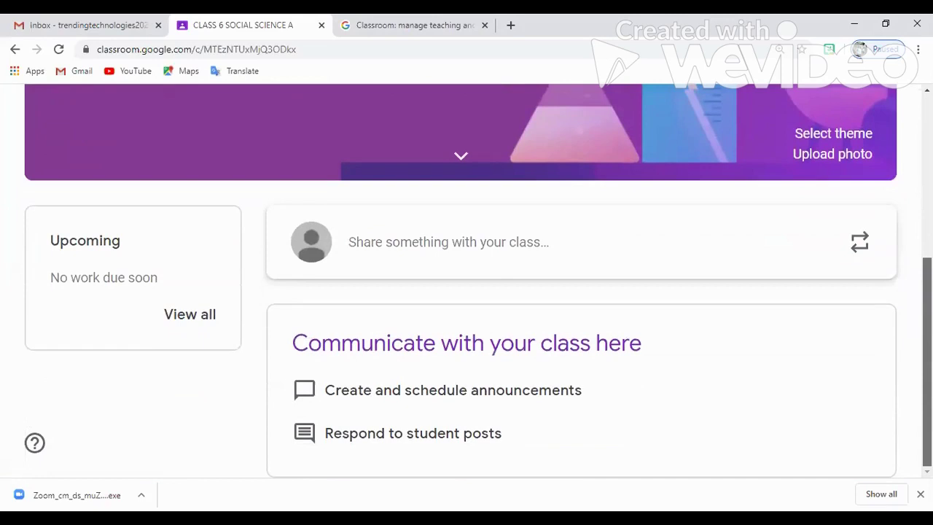
scroll(466, 291, "up", 4)
scroll(467, 292, "down", 4)
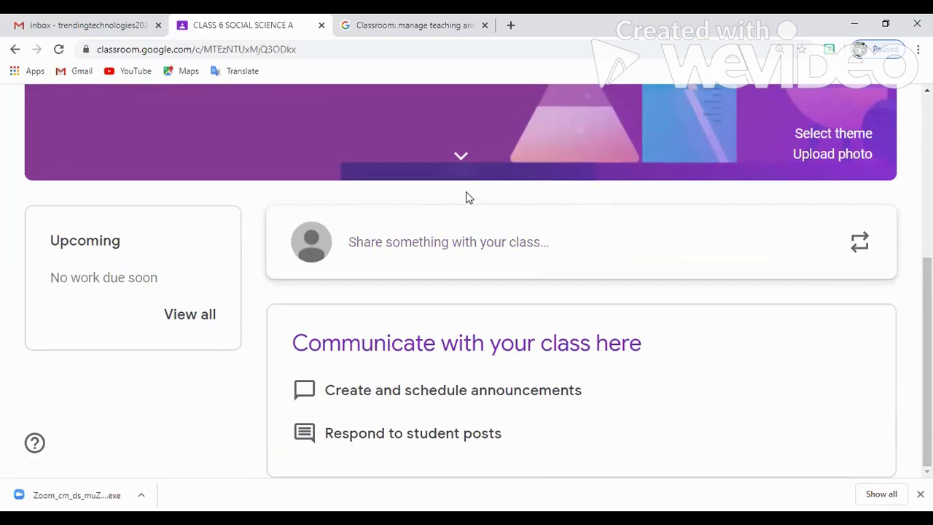
scroll(462, 193, "up", 1)
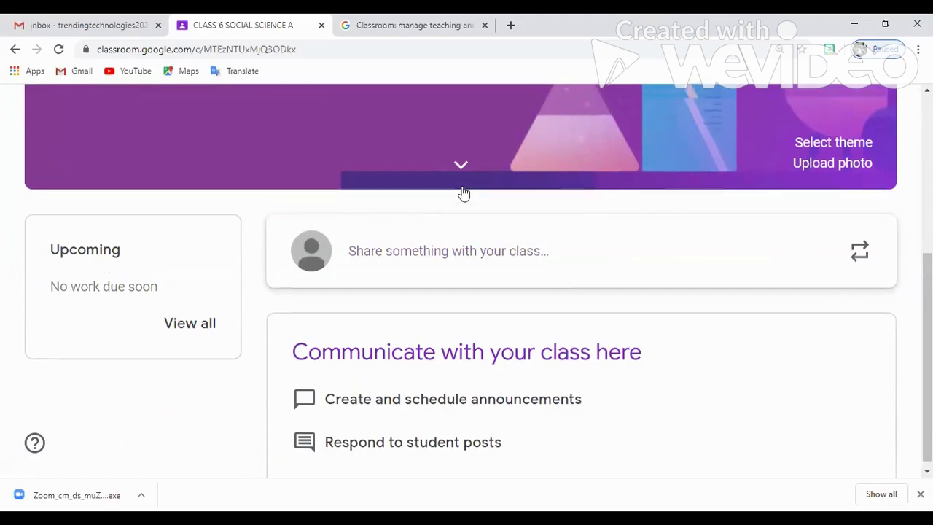
left_click(433, 193)
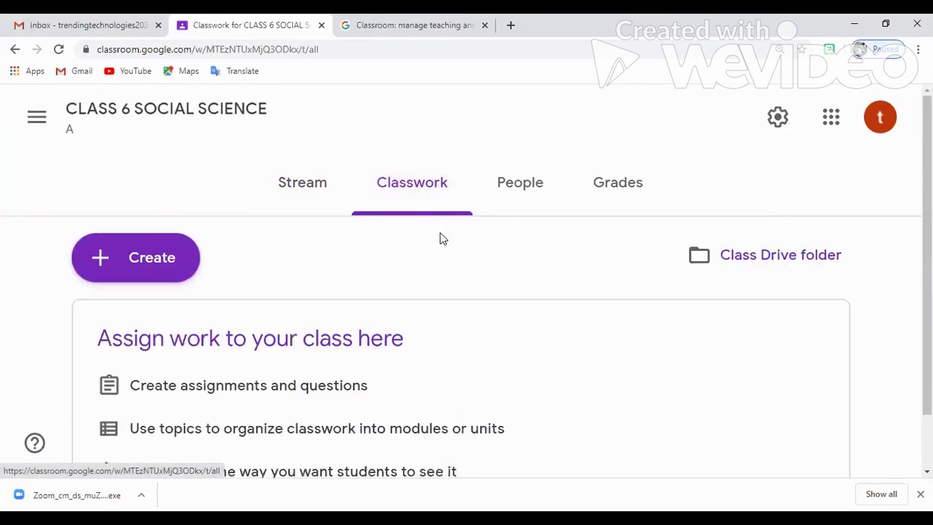
Browse the People and Grades pages of CLASS 6 SOCIAL SCIENCE, then return to Stream
scroll(441, 243, "down", 1)
scroll(408, 234, "up", 1)
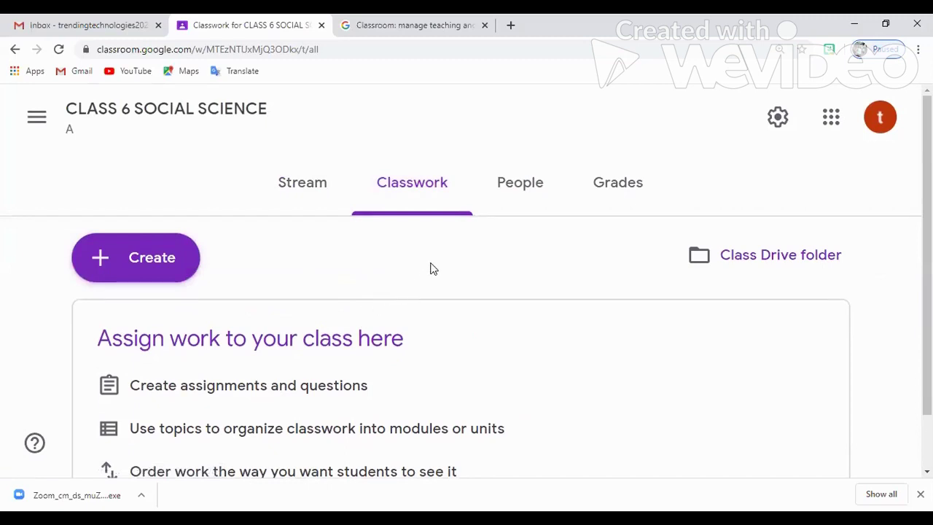
scroll(429, 282, "down", 1)
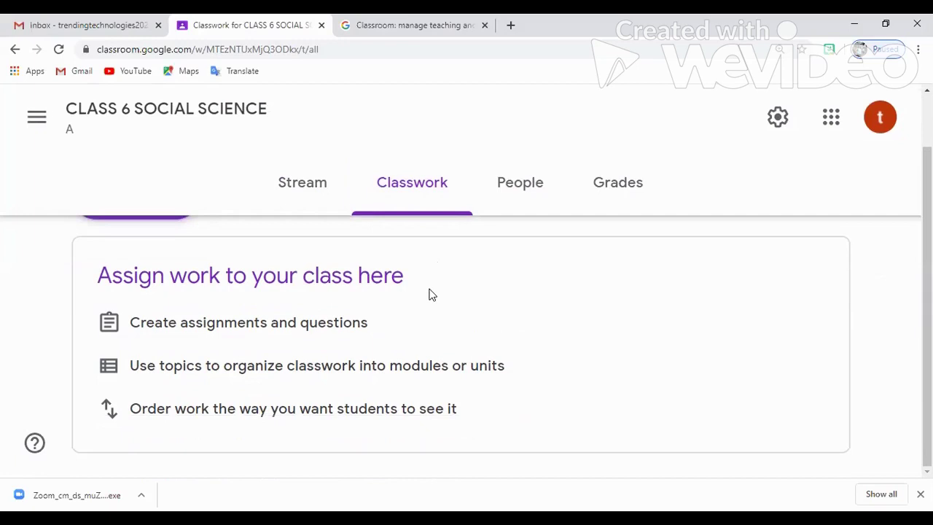
left_click(532, 189)
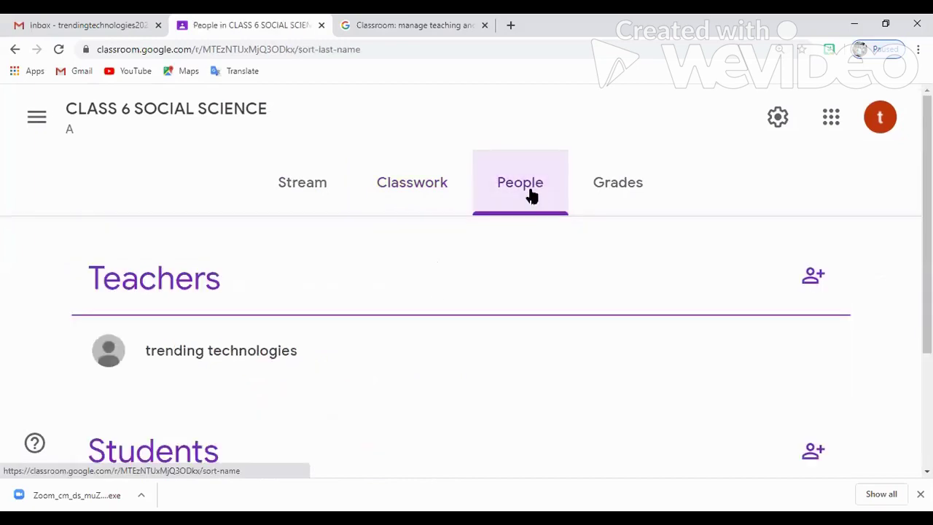
scroll(520, 277, "down", 2)
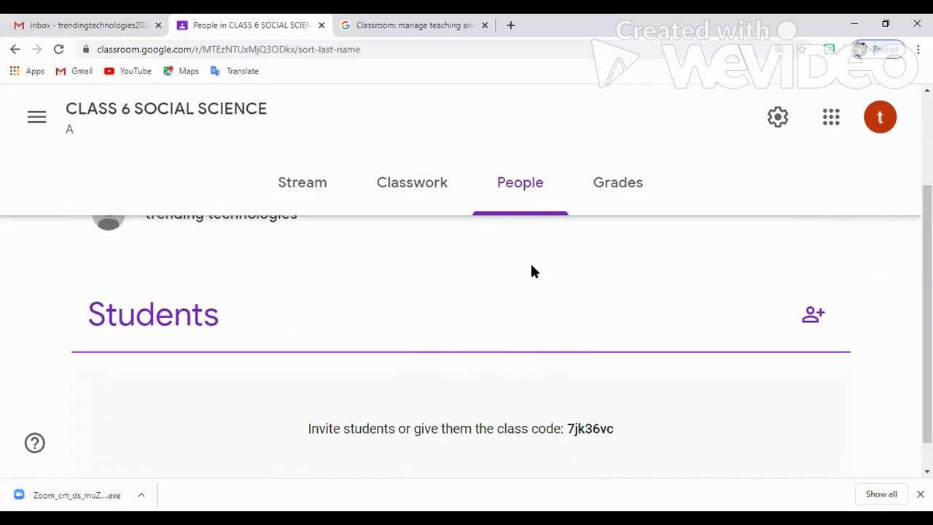
left_click(605, 185)
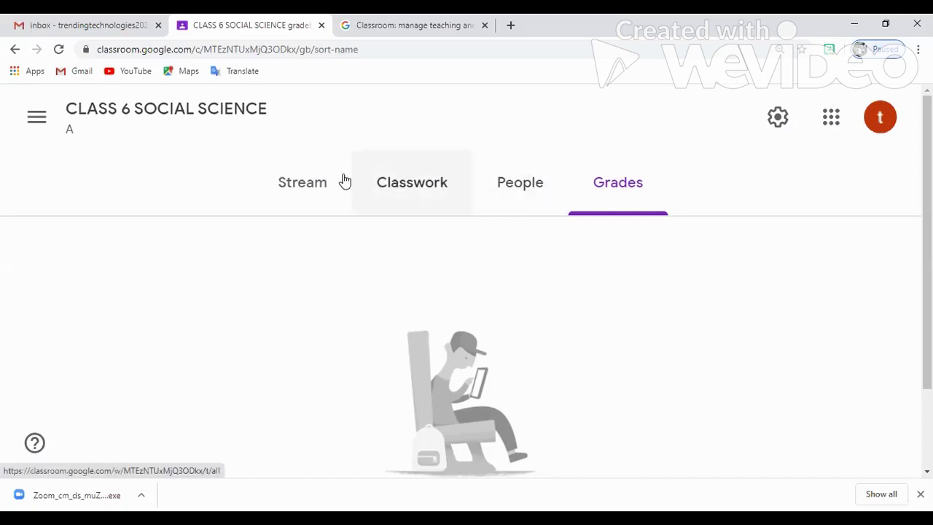
left_click(318, 187)
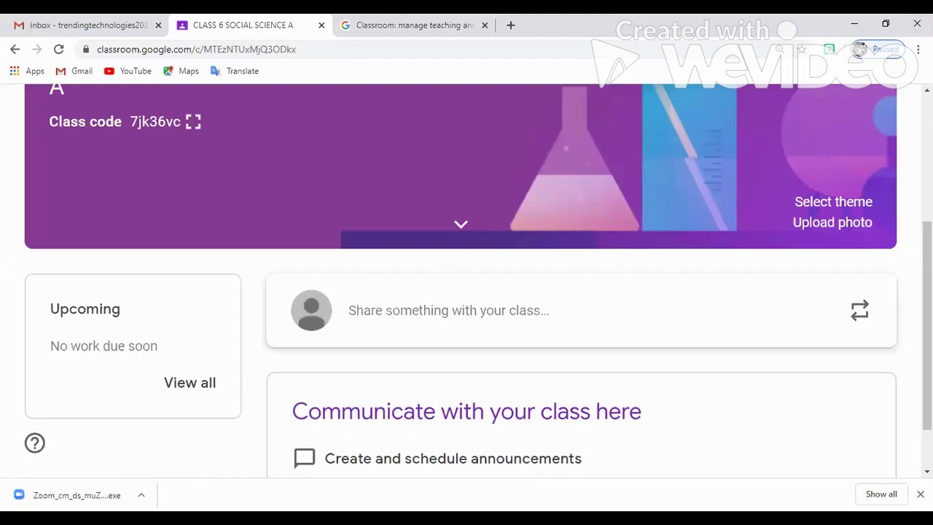
Post the announcement 'WELCOME TO CLASS 6 SOCIAL SCIENCE' after dismissing the scheduling tip
scroll(476, 306, "up", 5)
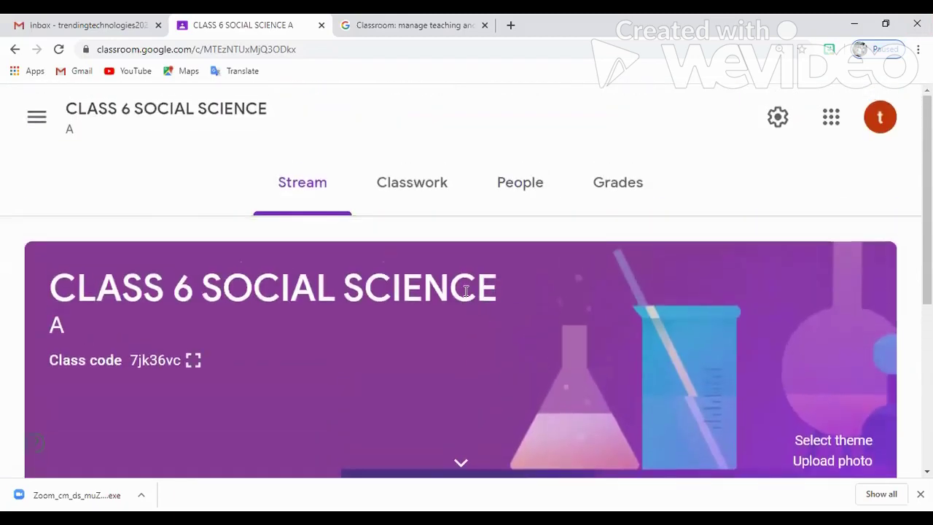
scroll(346, 282, "down", 3)
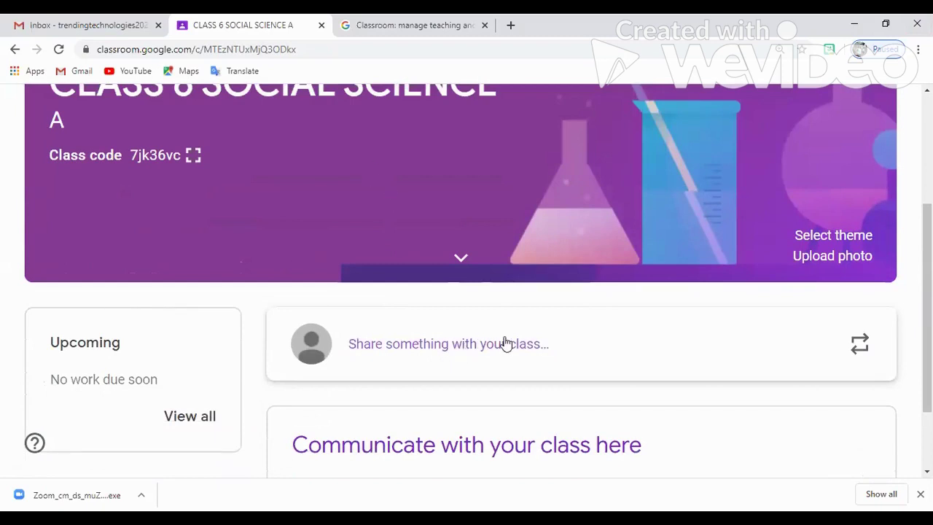
left_click(537, 353)
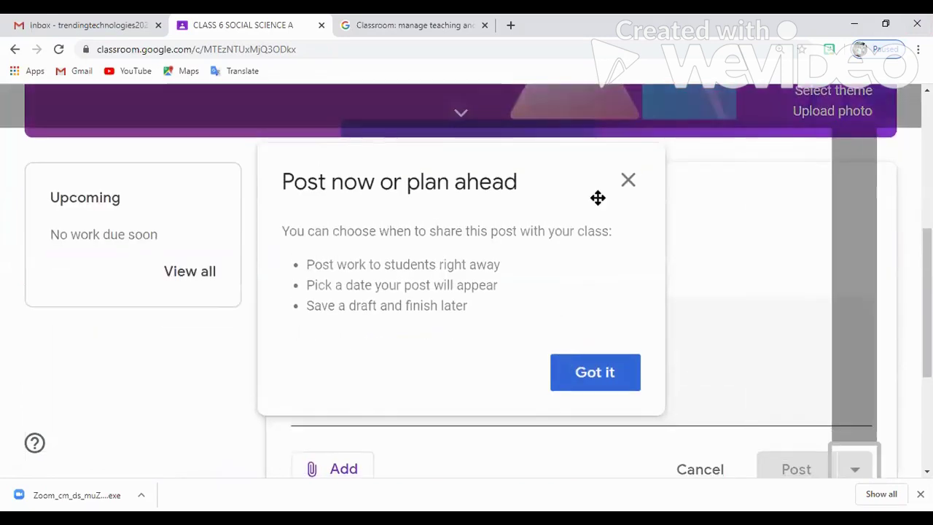
left_click(627, 183)
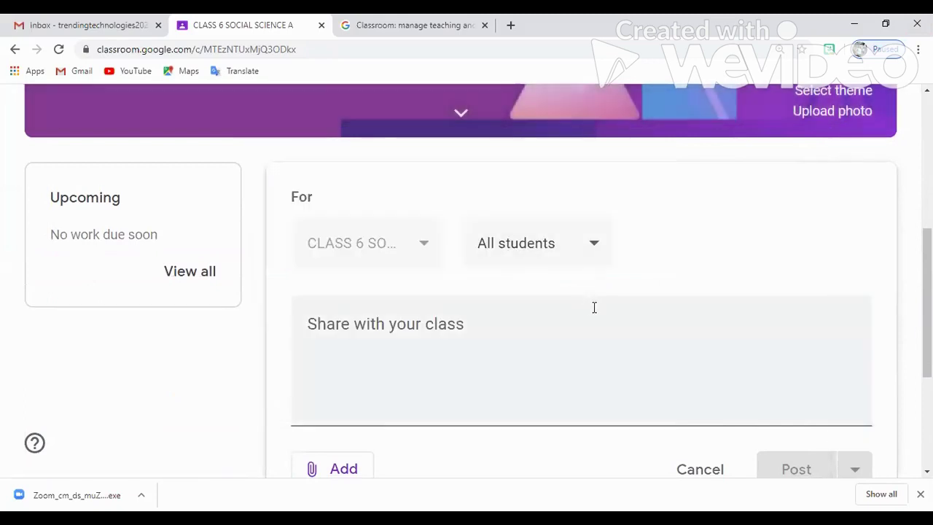
scroll(554, 277, "down", 1)
left_click(436, 255)
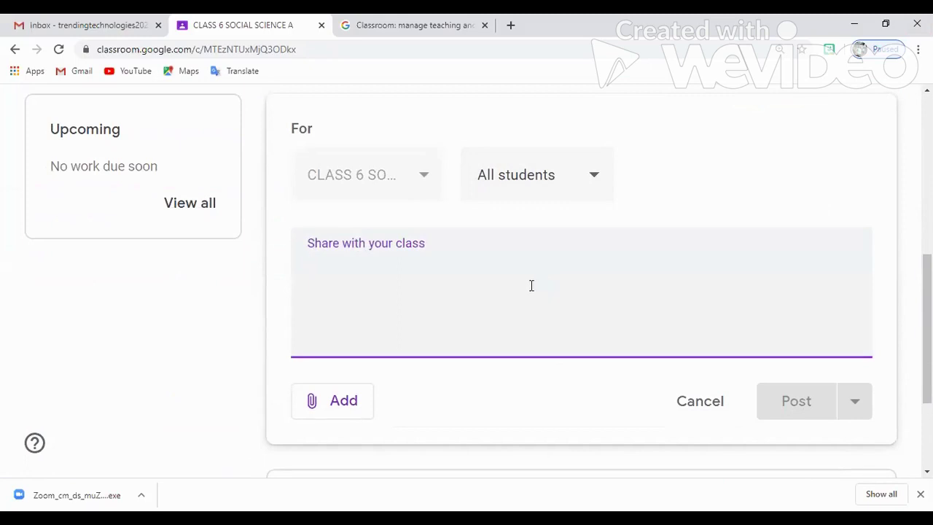
type("WEL")
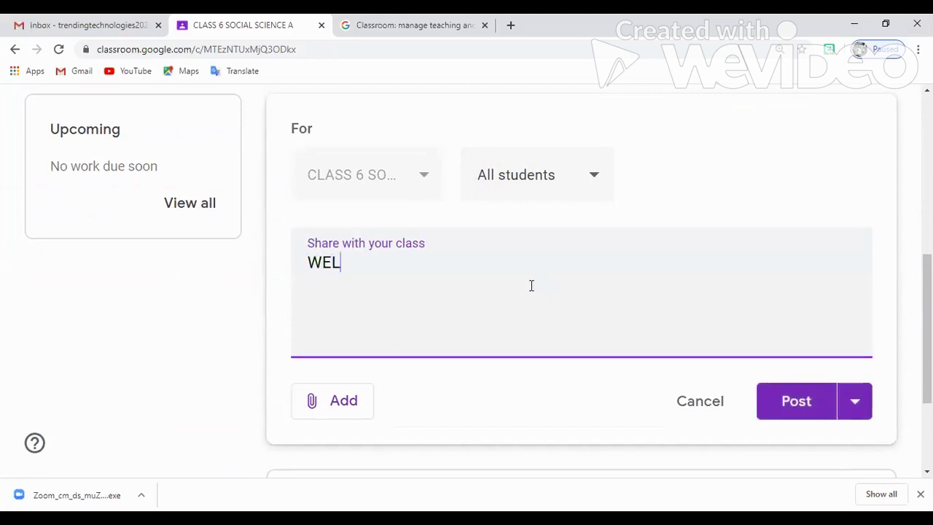
type("COME TO CLASS 6 SOCIAL SCIENCE")
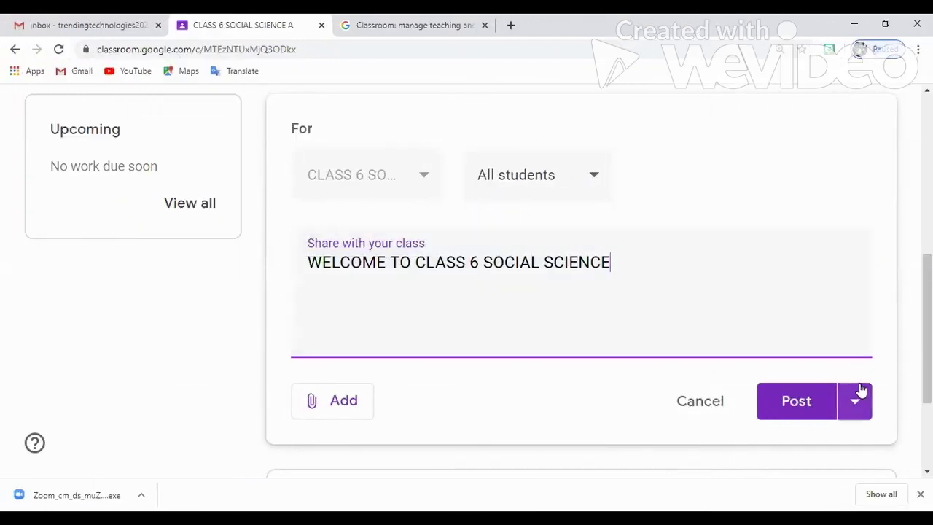
left_click(795, 406)
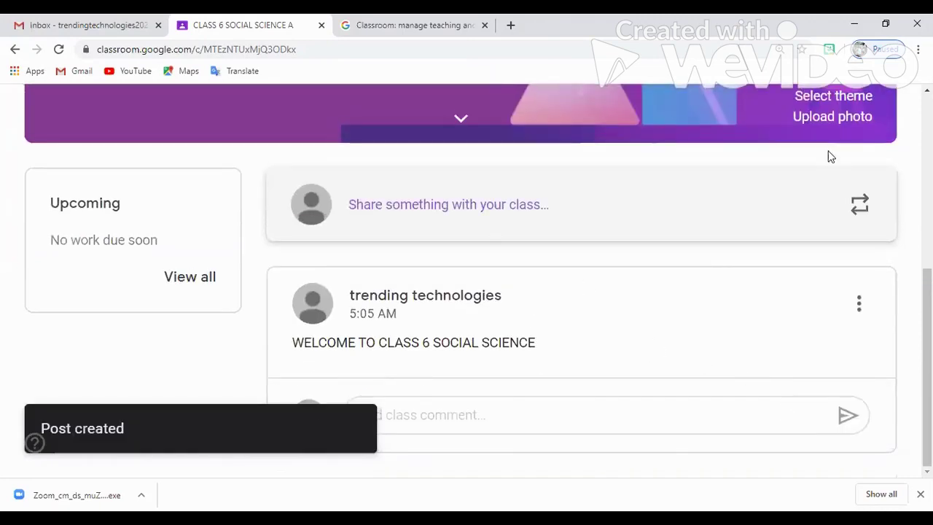
left_click(919, 49)
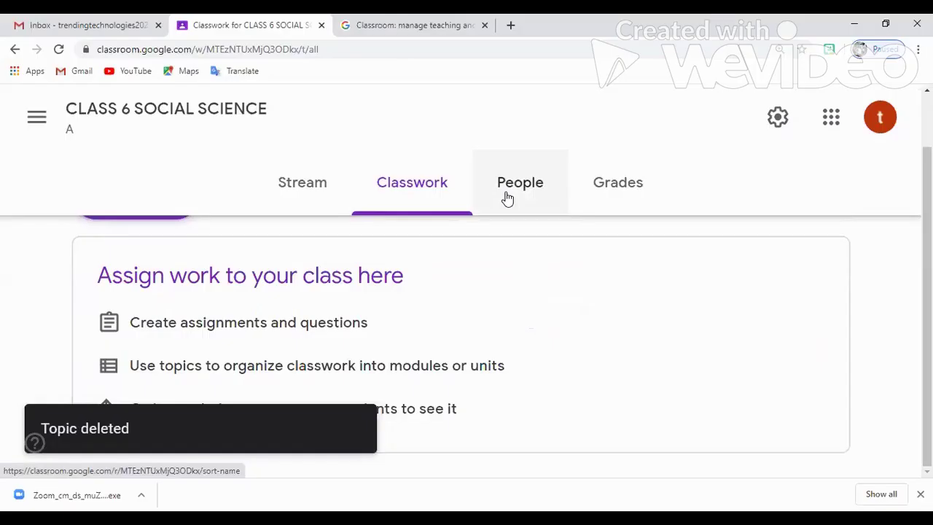
Switch to the People page of CLASS 6 SOCIAL SCIENCE
left_click(505, 198)
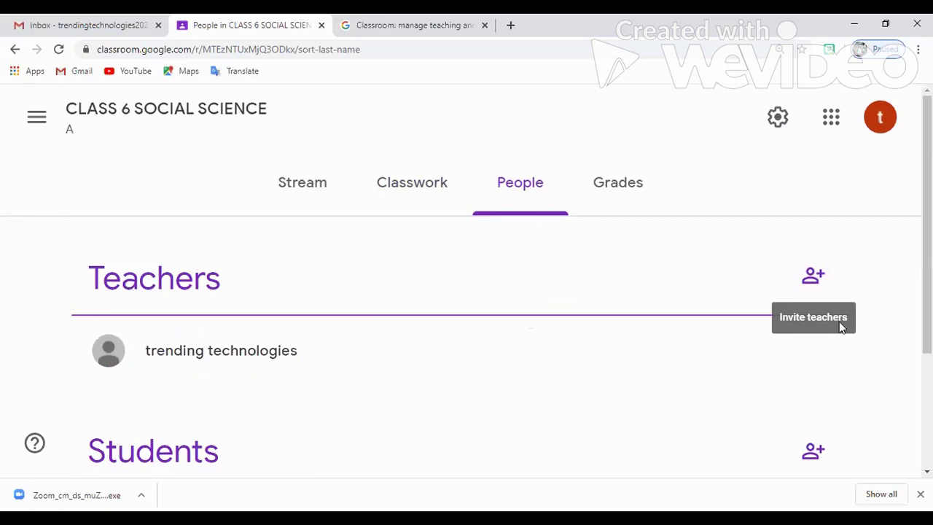
Invite a co-teacher by entering their e-mail address, selecting the match and sending the invite
left_click(805, 287)
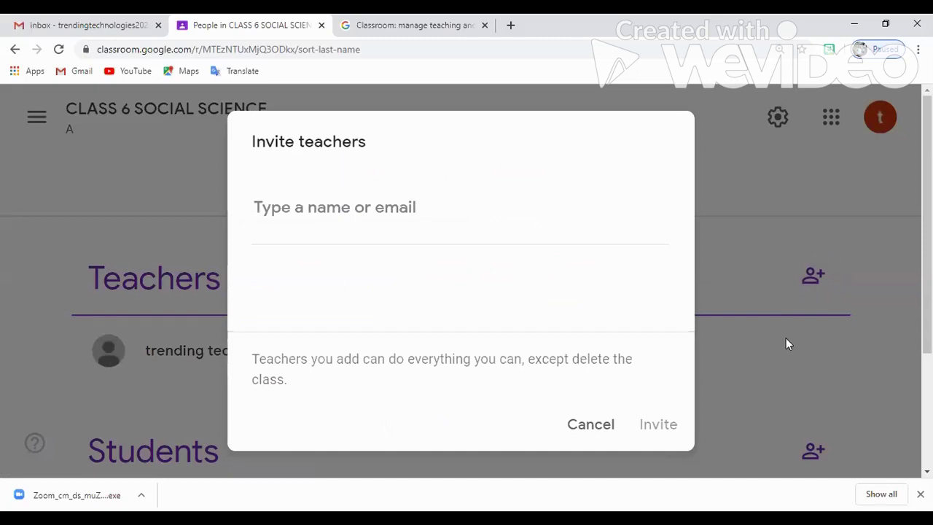
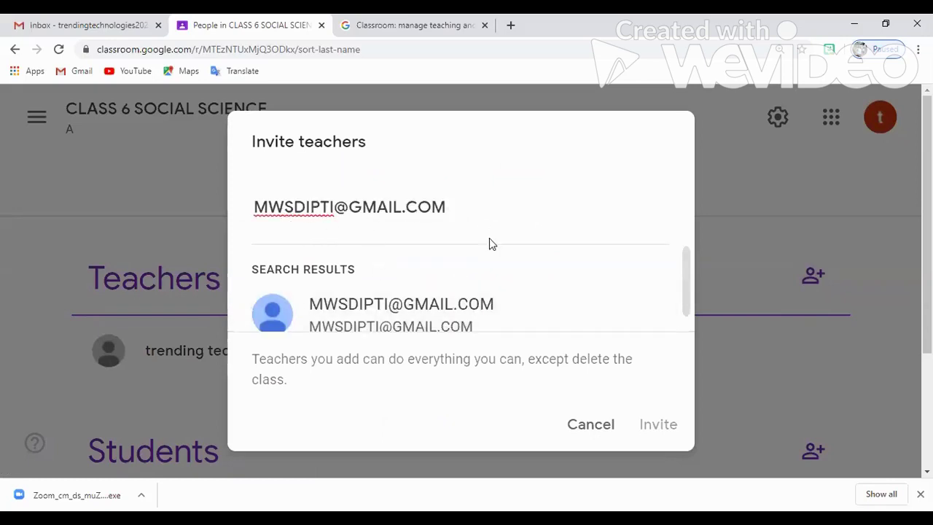
scroll(479, 284, "down", 1)
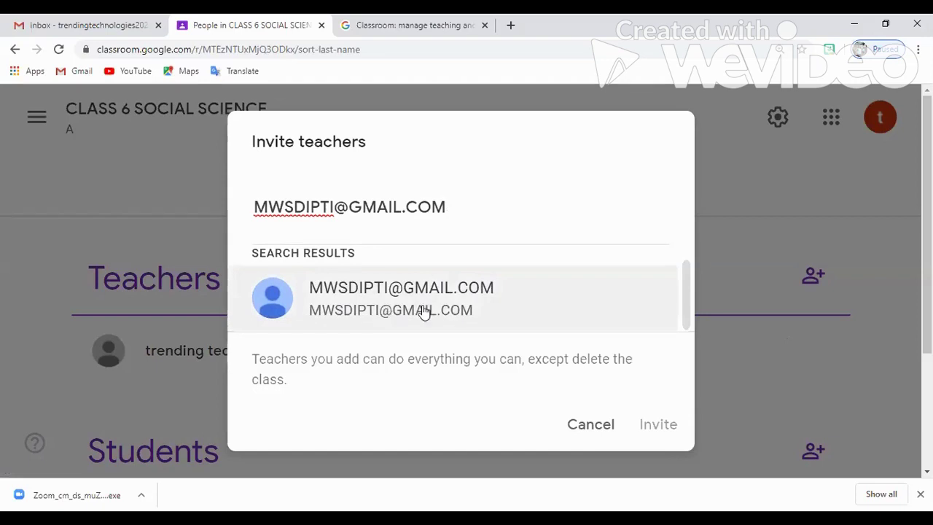
left_click(478, 314)
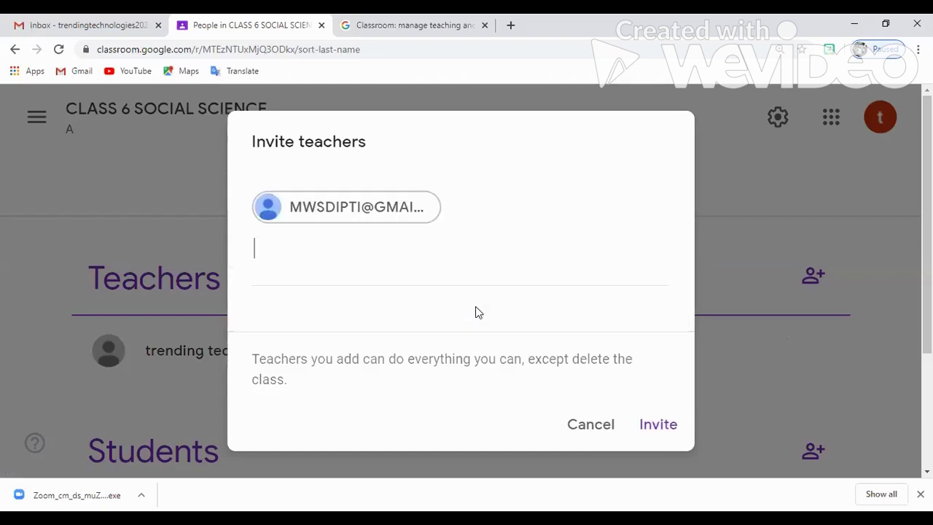
left_click(660, 427)
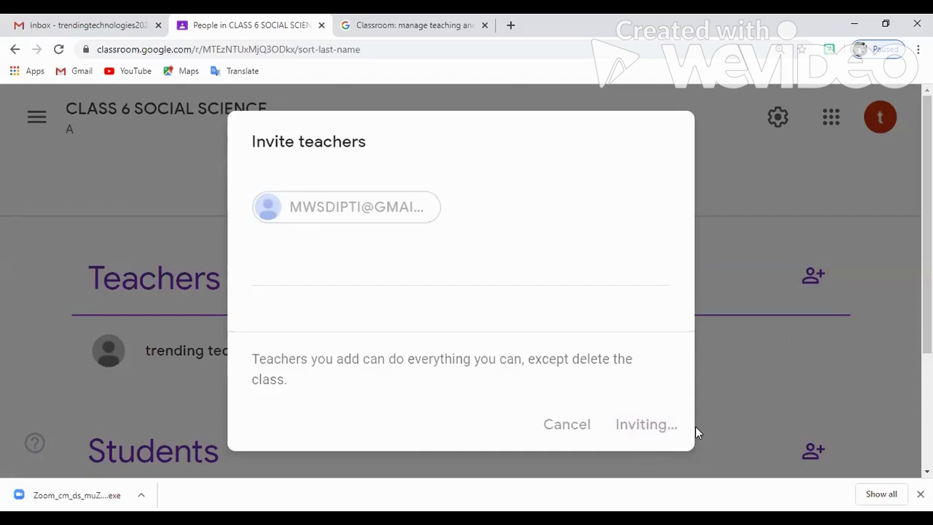
scroll(649, 388, "down", 2)
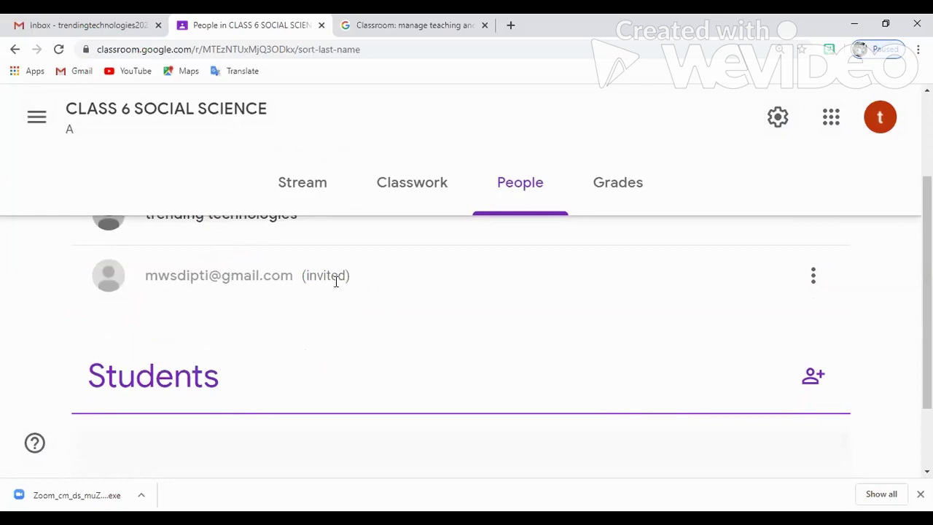
Check the invited teacher's options, then invite a student by e-mail and verify them under Students
left_click(813, 280)
left_click(856, 265)
left_click(813, 384)
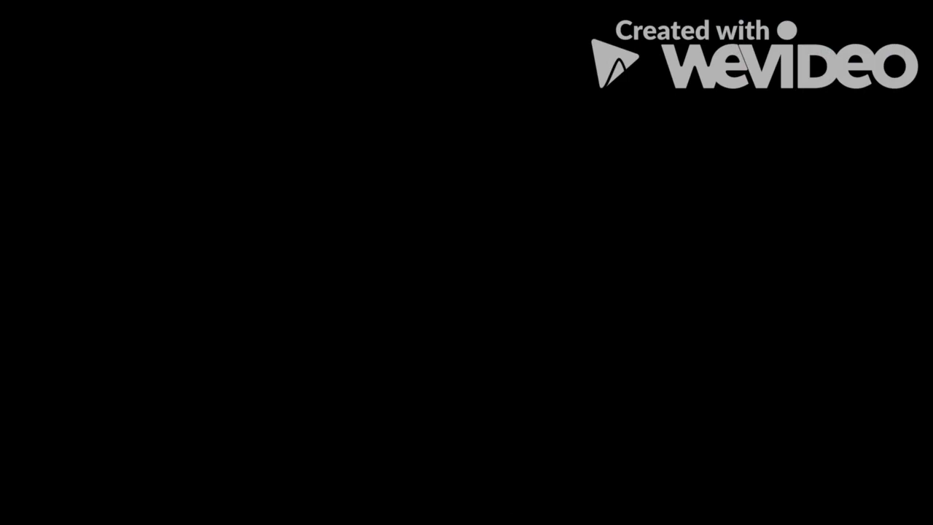
type("M")
type("WS")
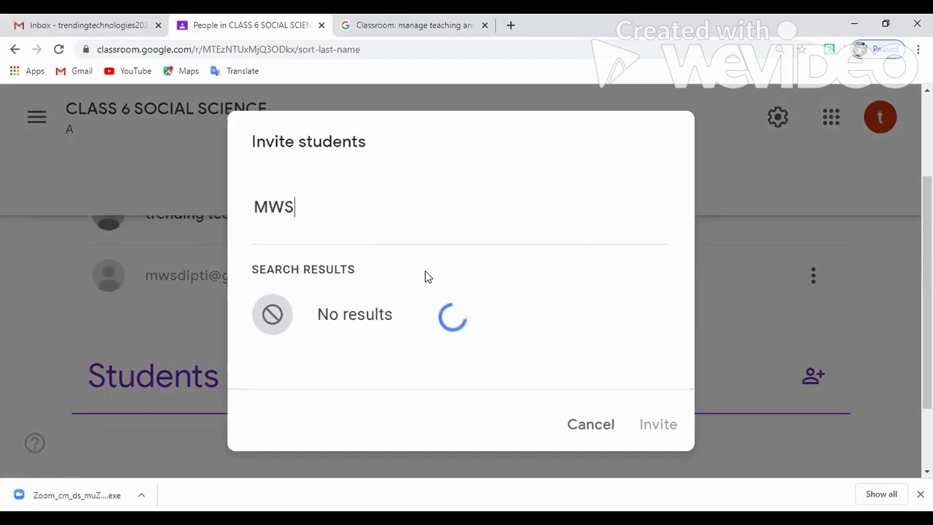
type("DIP")
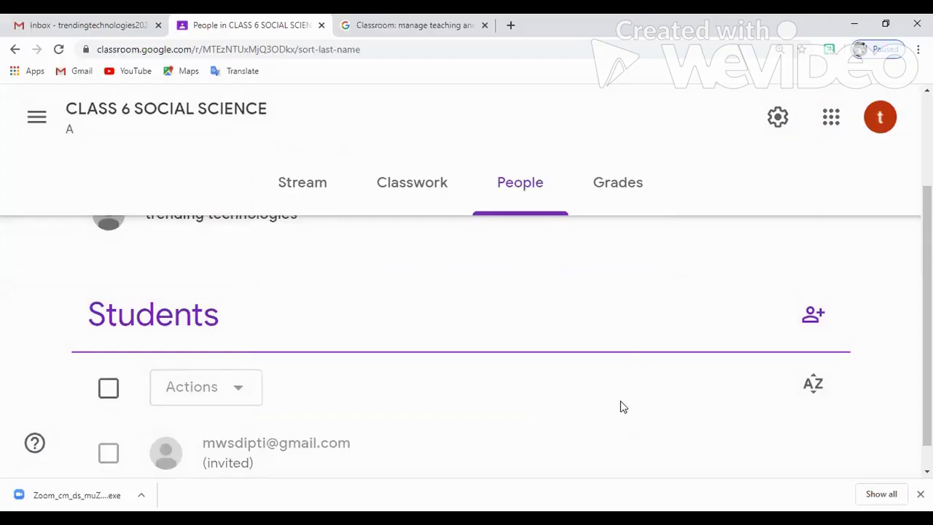
scroll(616, 348, "down", 1)
scroll(367, 344, "up", 2)
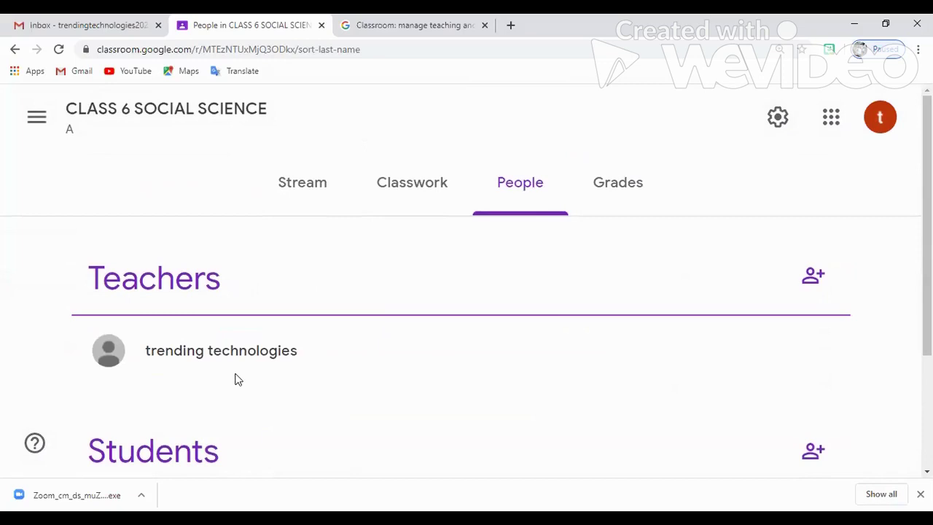
scroll(115, 270, "down", 2)
scroll(522, 277, "down", 1)
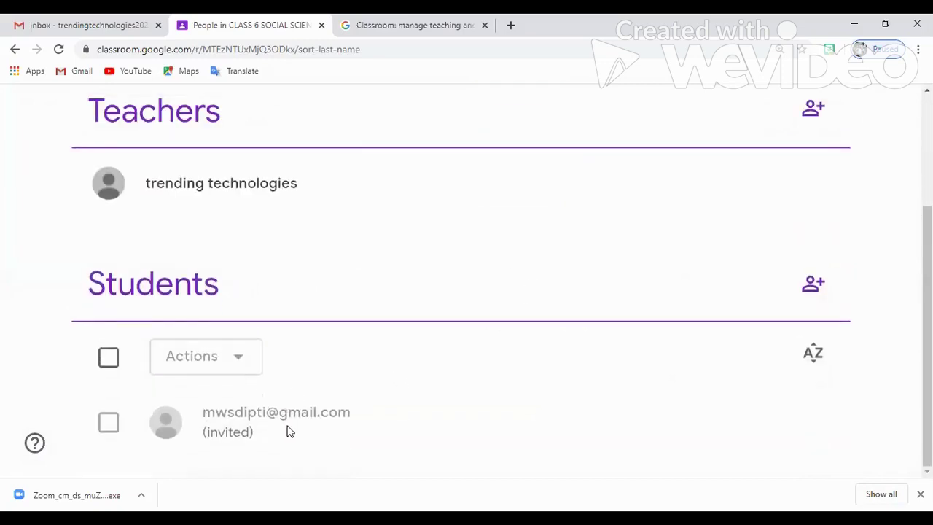